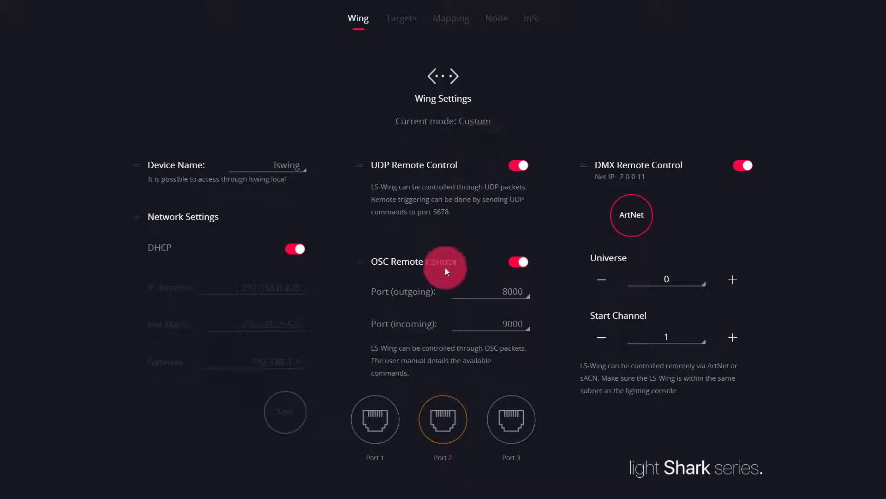
- Disable OSC Remote Control on the wing and add a Chamsys MagicQ_osc device as the first target
click(518, 261)
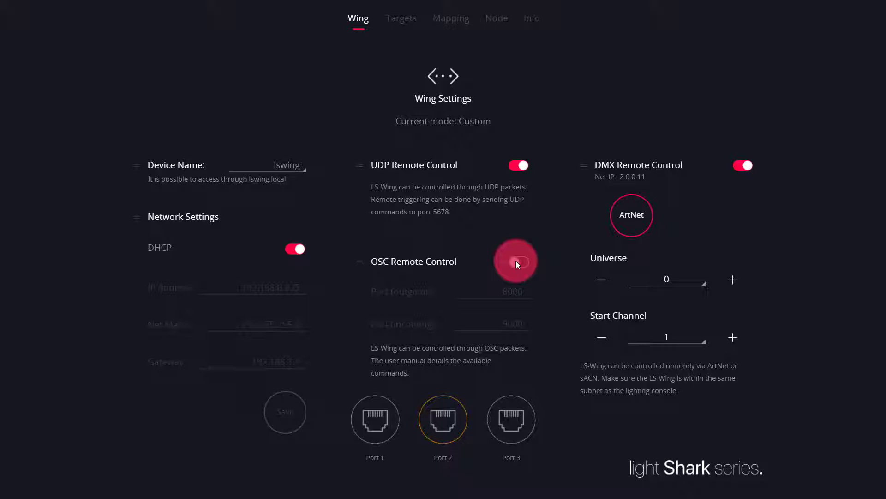
click(397, 17)
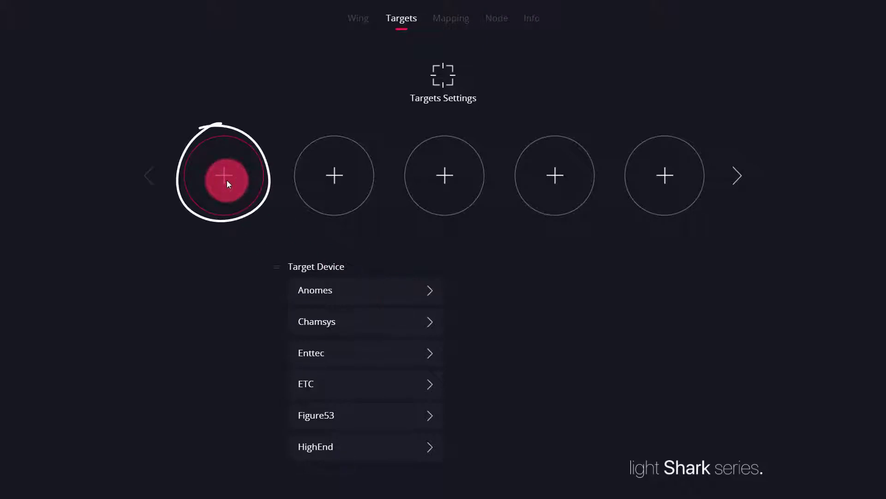
click(430, 323)
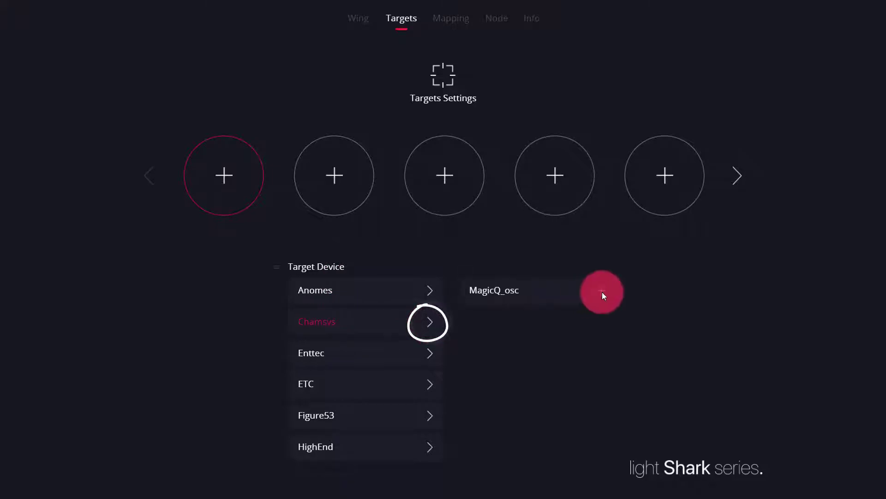
click(603, 292)
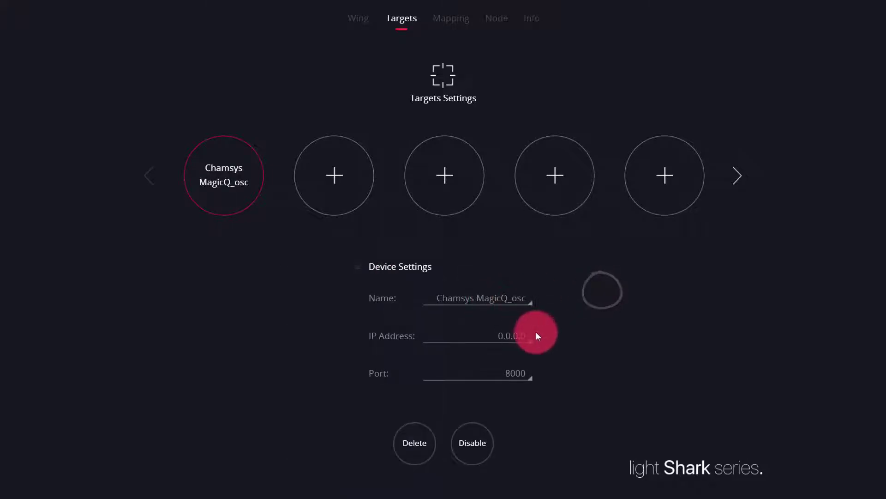
click(516, 337)
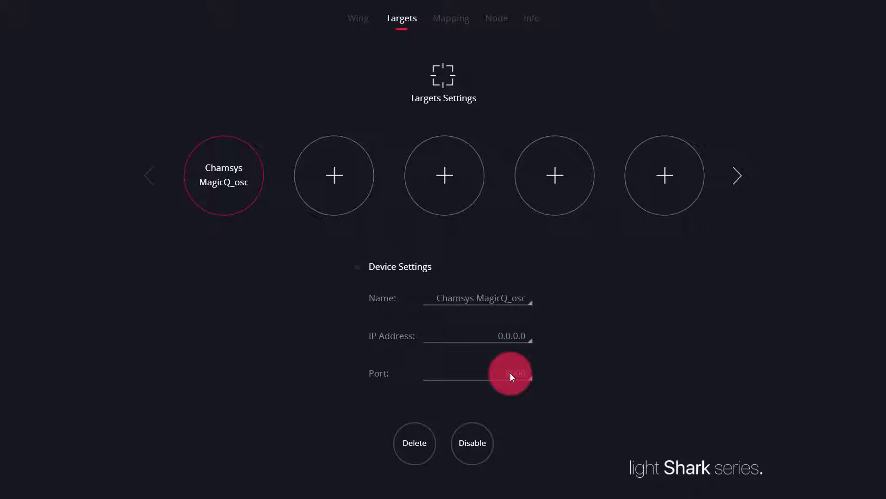
- Open Mapping 1 for editing and name it Chamsys
click(457, 29)
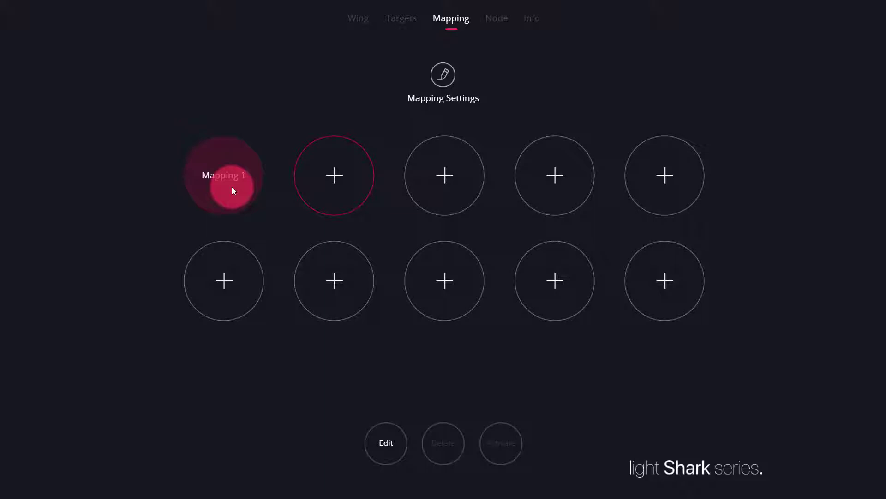
click(386, 432)
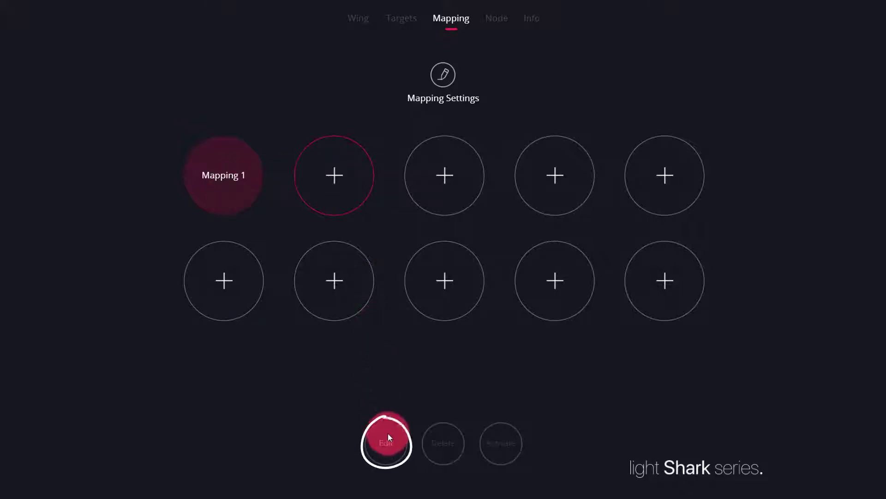
click(416, 103)
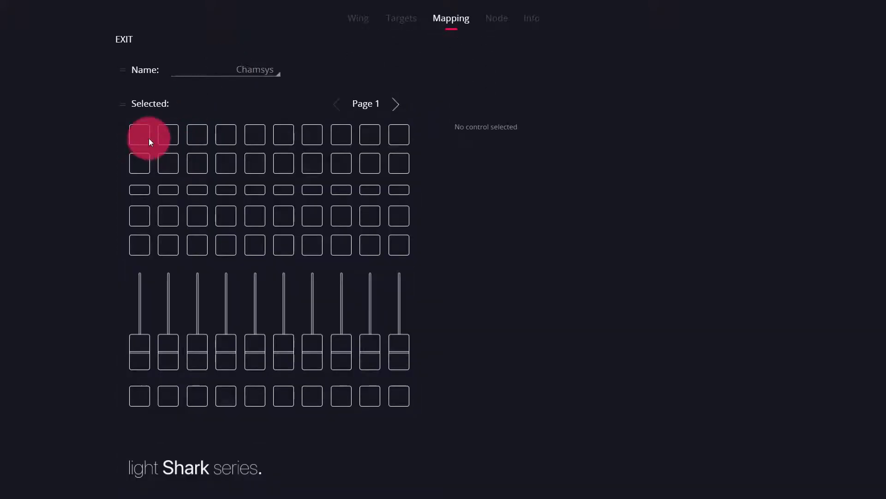
- Assign the MagicQ_osc action Set playback fader level for playback 9 to Fader 1 on page 1, and try its test fader
click(140, 300)
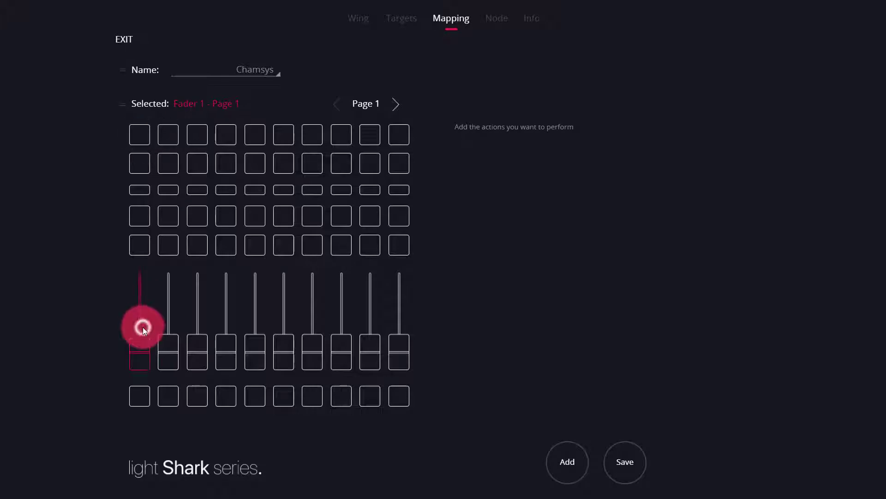
click(572, 454)
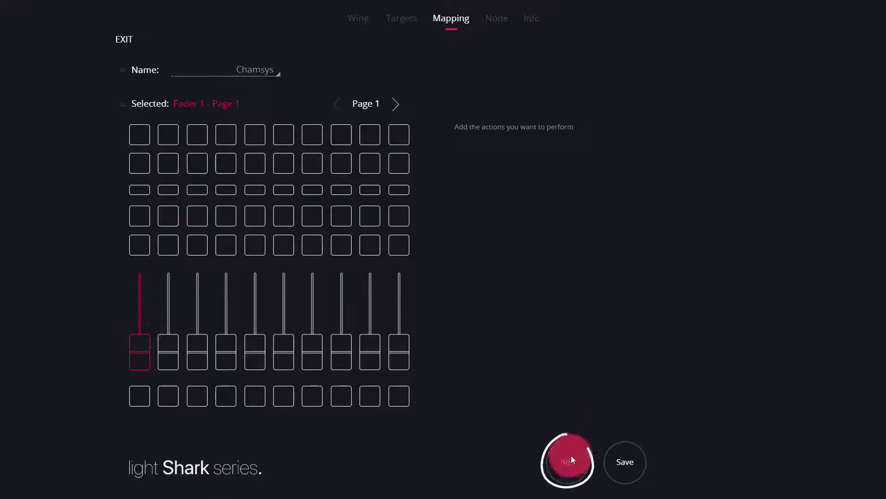
mouse_move(572, 132)
mouse_down()
mouse_move(430, 139)
mouse_move(426, 124)
mouse_move(577, 112)
mouse_up()
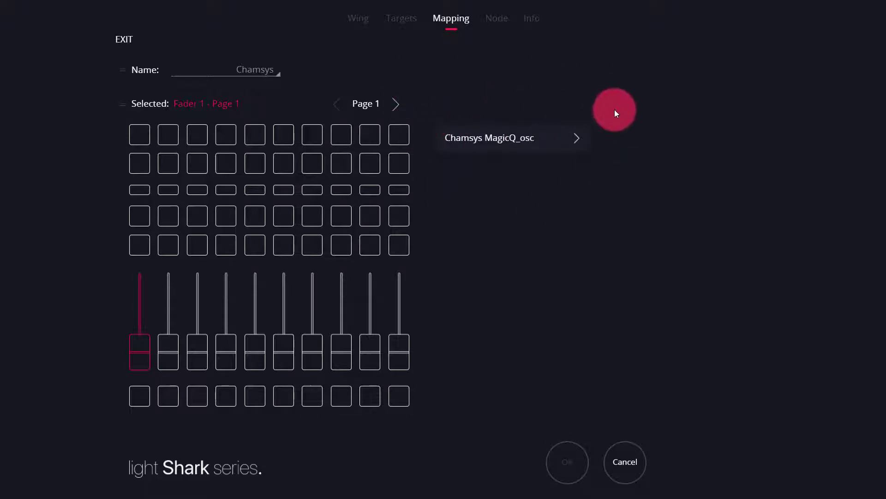
click(578, 139)
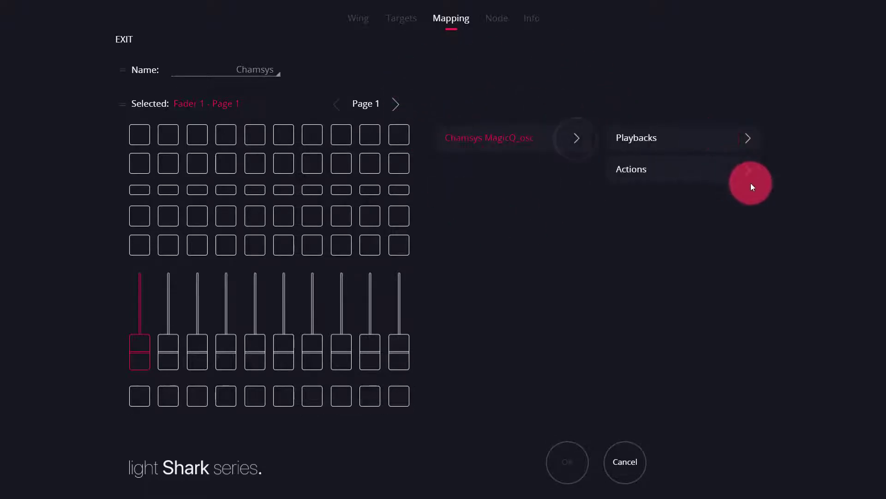
click(748, 137)
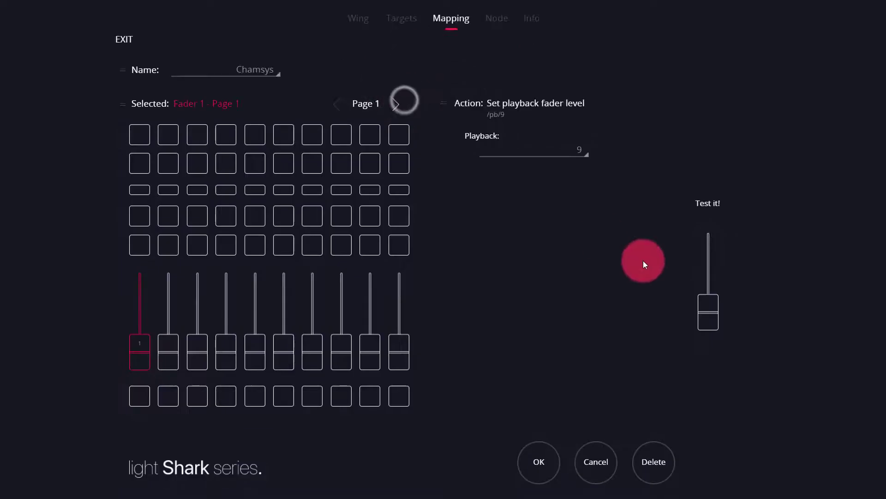
drag(711, 328, 712, 309)
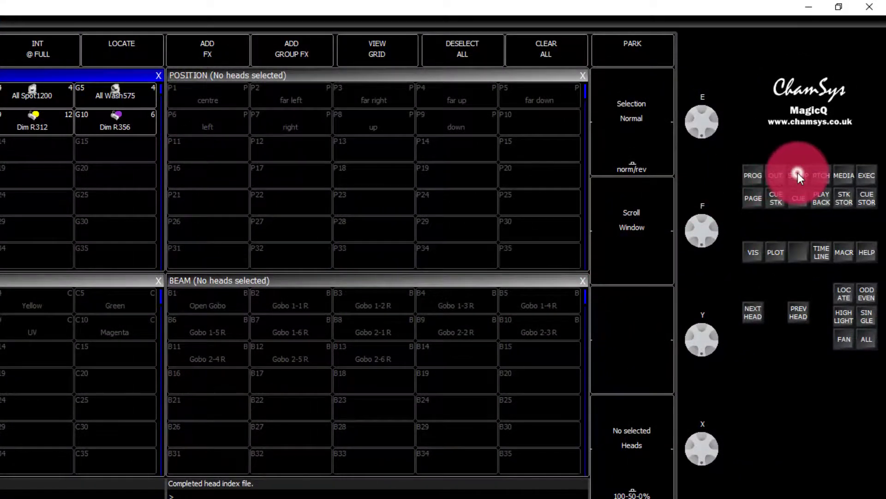
- Switch to MagicQ and set the OSC mode to Tx and Rx in the network setup
click(798, 174)
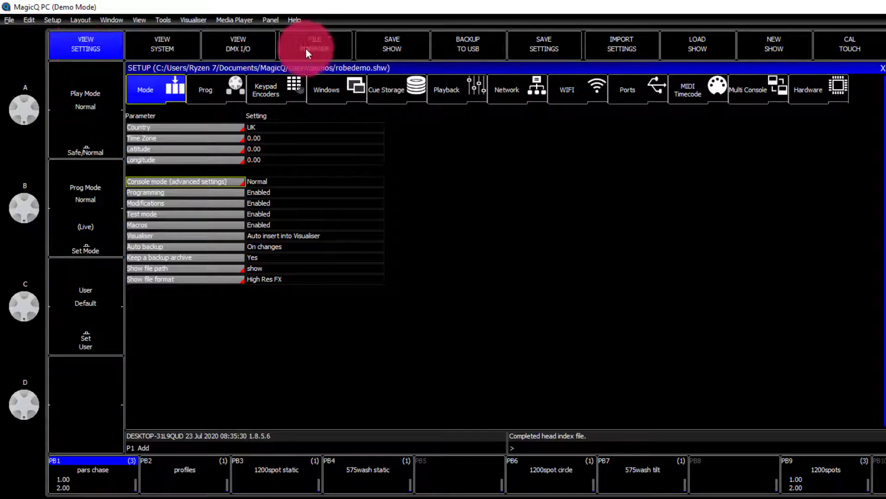
click(520, 84)
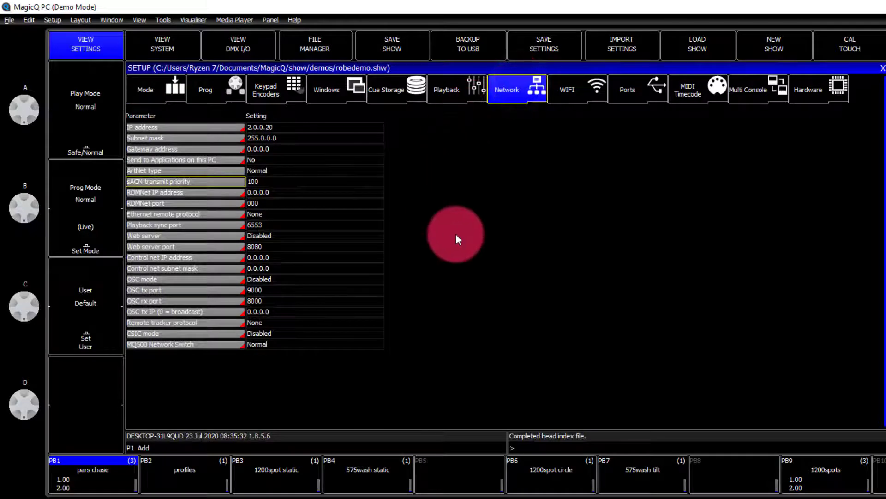
click(253, 280)
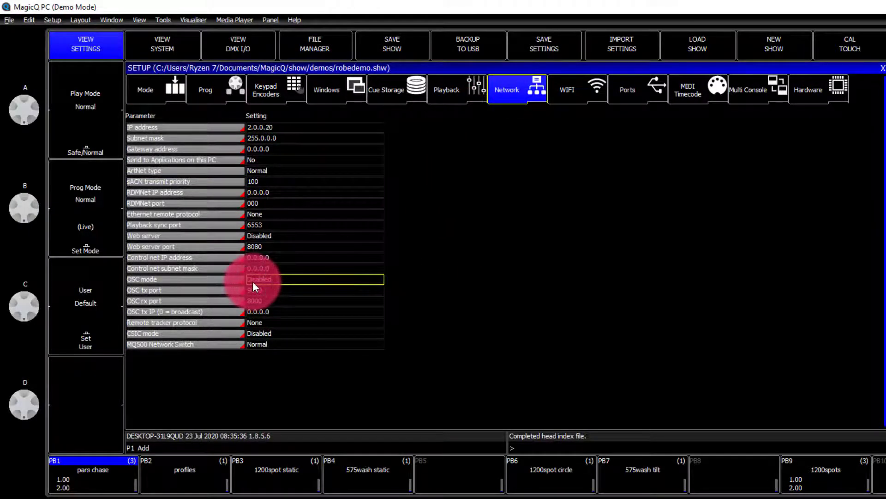
click(253, 280)
click(253, 280)
click(253, 281)
click(253, 280)
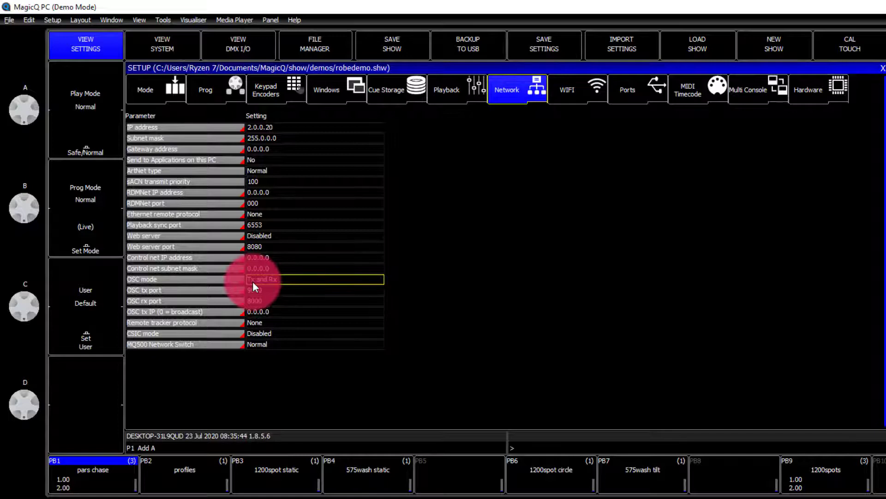
- Check the OSC tx and rx ports against the wing's target settings, and set MagicQ's OSC tx IP to 192.168.0.235
click(260, 290)
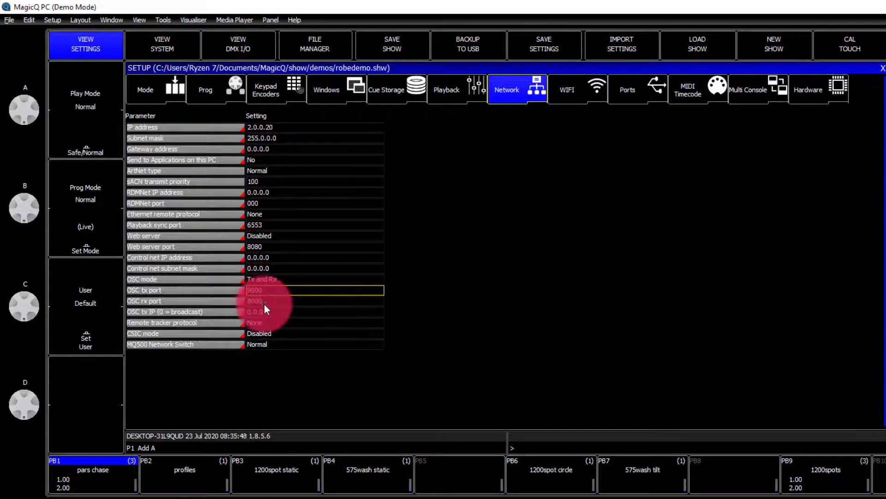
click(263, 301)
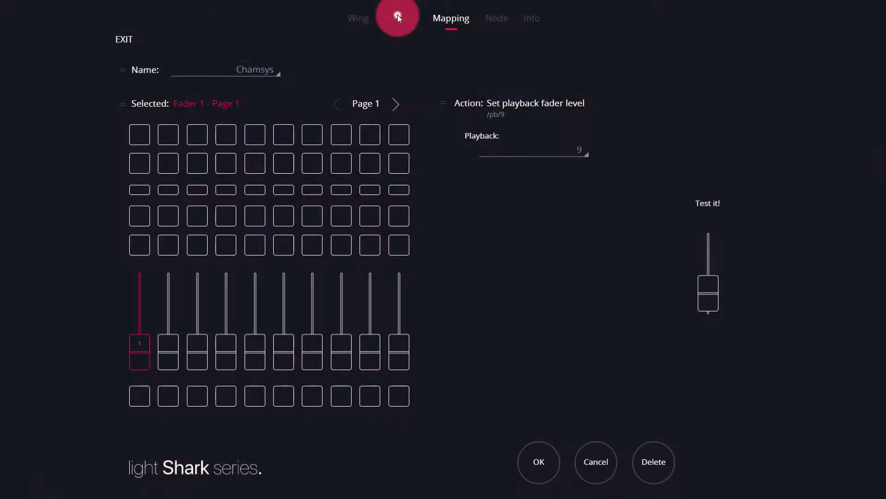
click(396, 19)
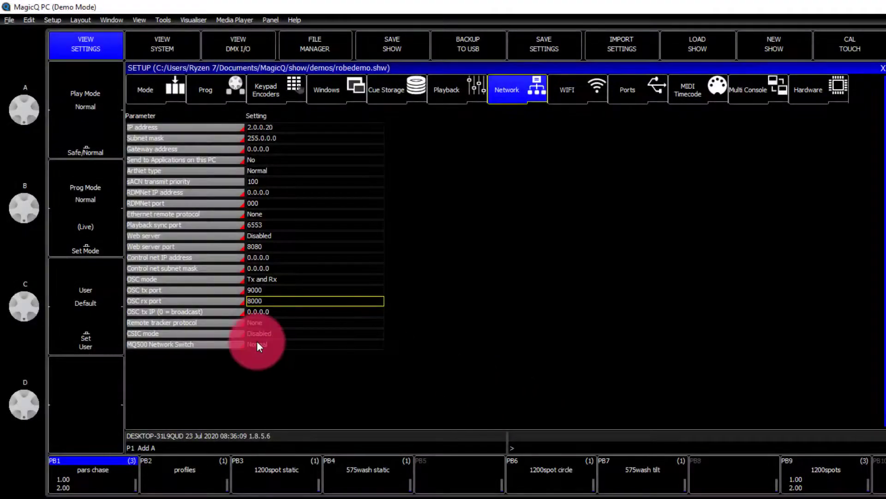
click(259, 312)
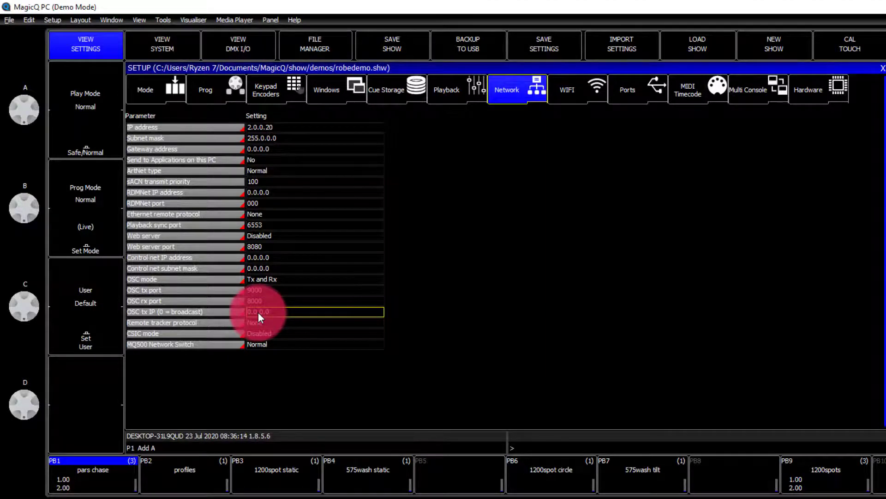
text(192.168.0.235)
key(Return)
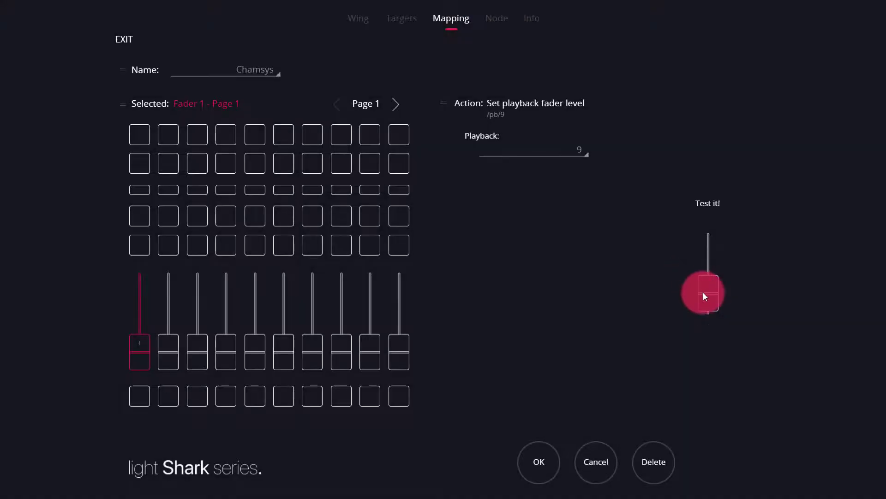
- Return to the wing's mapping page and test the Fader 1 playback action by moving the test fader
mouse_move(703, 293)
mouse_down()
mouse_move(699, 235)
mouse_move(691, 235)
mouse_move(698, 293)
mouse_up()
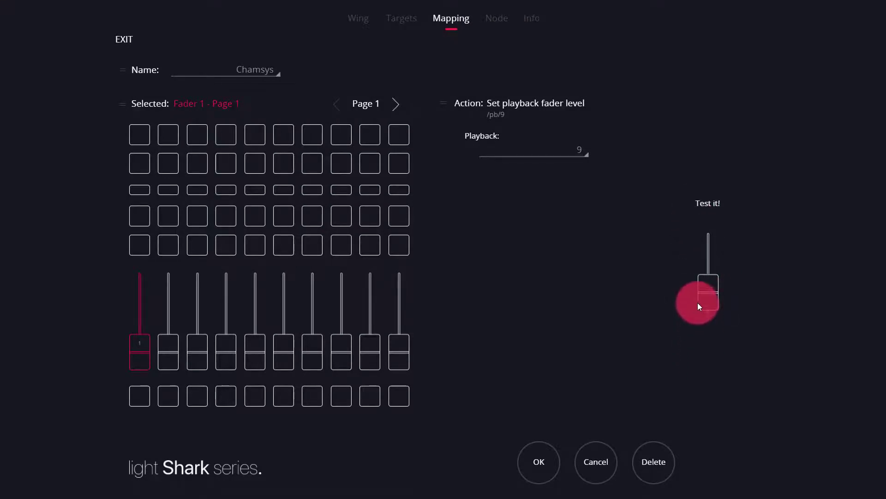
mouse_move(697, 320)
mouse_down()
mouse_move(707, 311)
mouse_move(709, 321)
mouse_up()
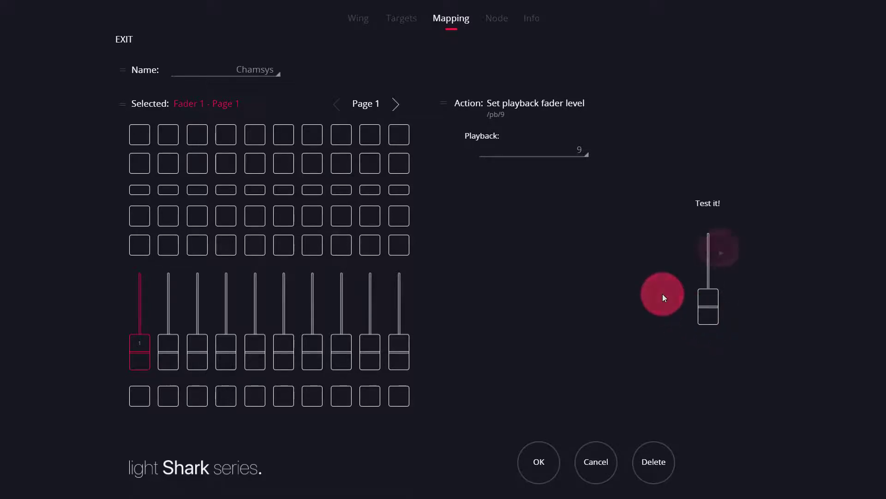
click(177, 346)
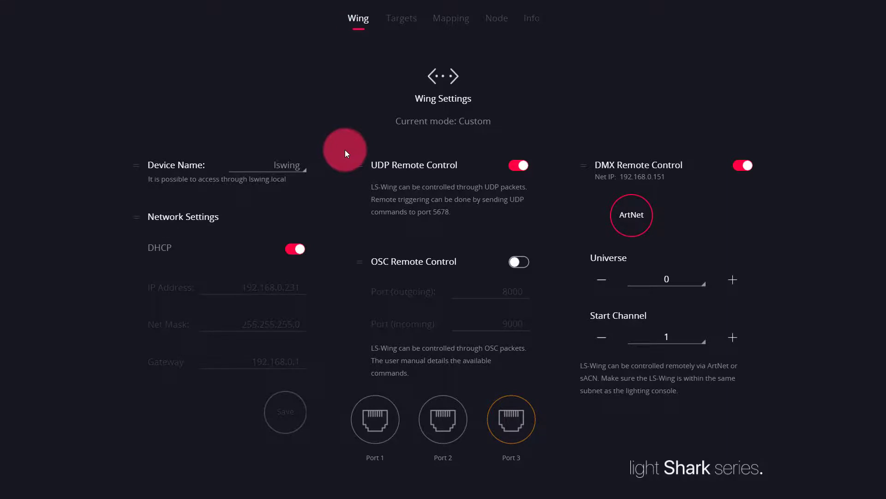
- Set DMX Port 1 and DMX Port 2 to ACN in the wing's node settings
click(505, 25)
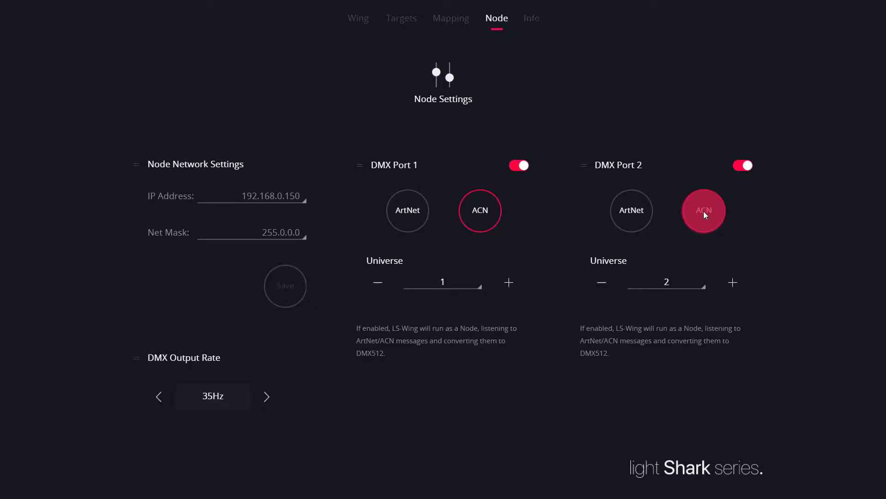
click(757, 300)
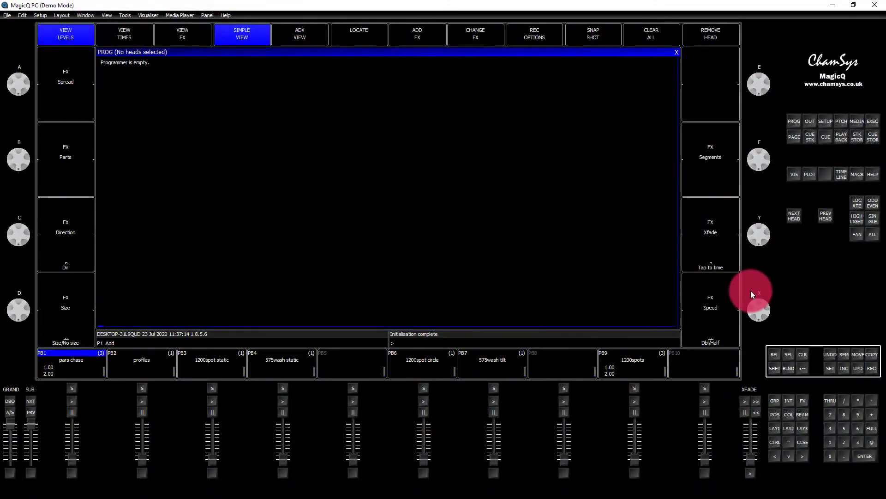
- Set the IP address in MagicQ's network setup to 192.168.0.150
click(826, 122)
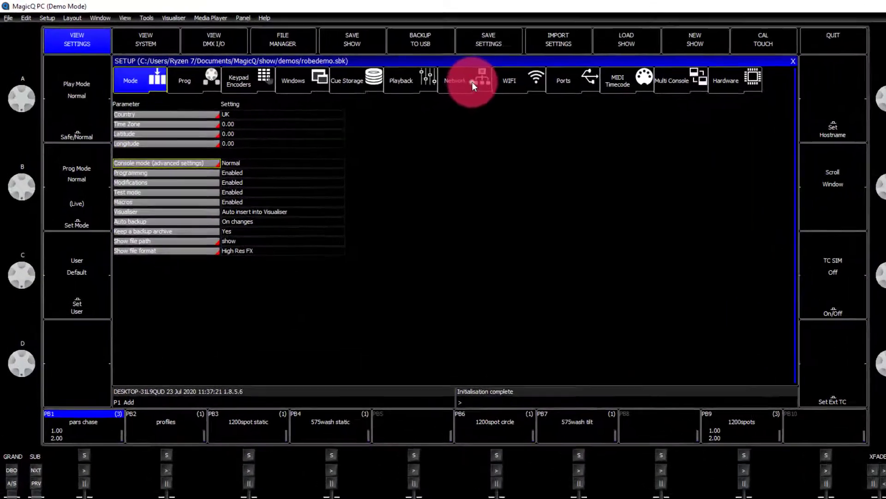
click(390, 69)
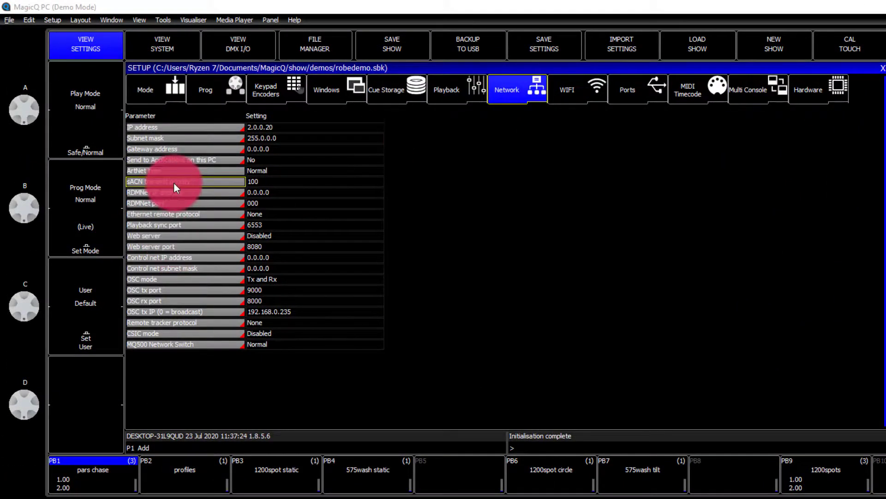
click(255, 128)
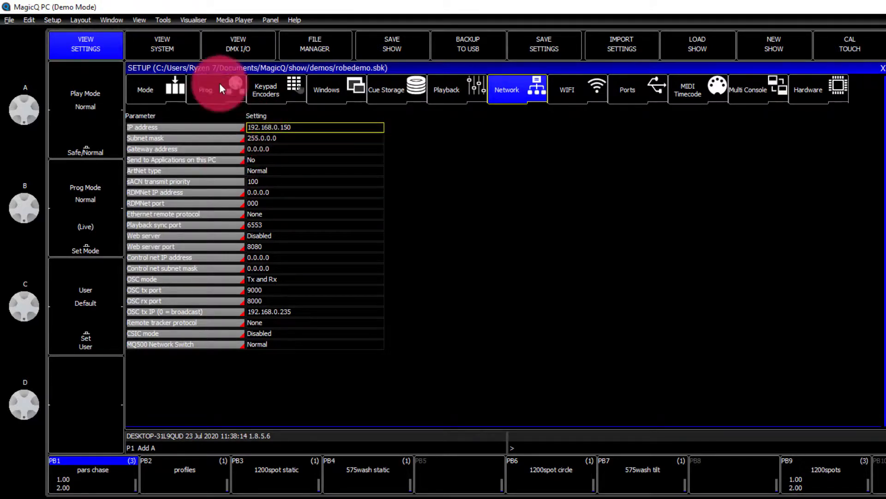
- Enable universes 1 and 2 in MagicQ's DMX I/O setup
click(217, 47)
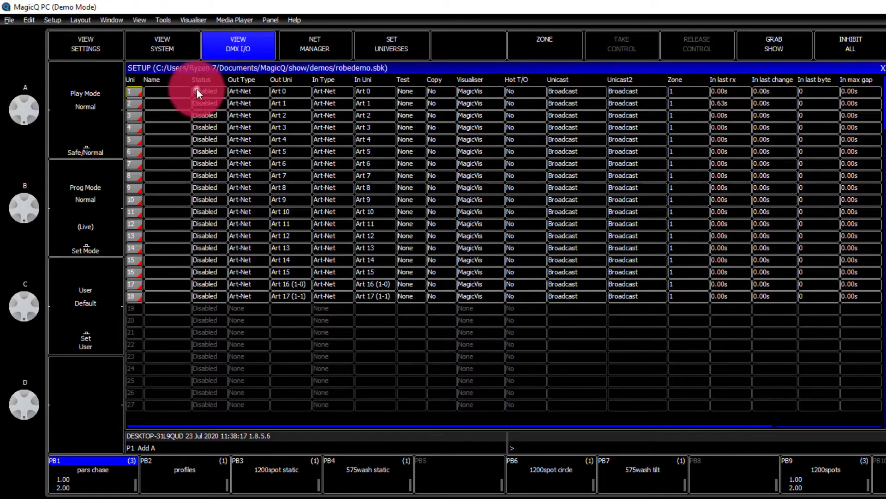
click(197, 91)
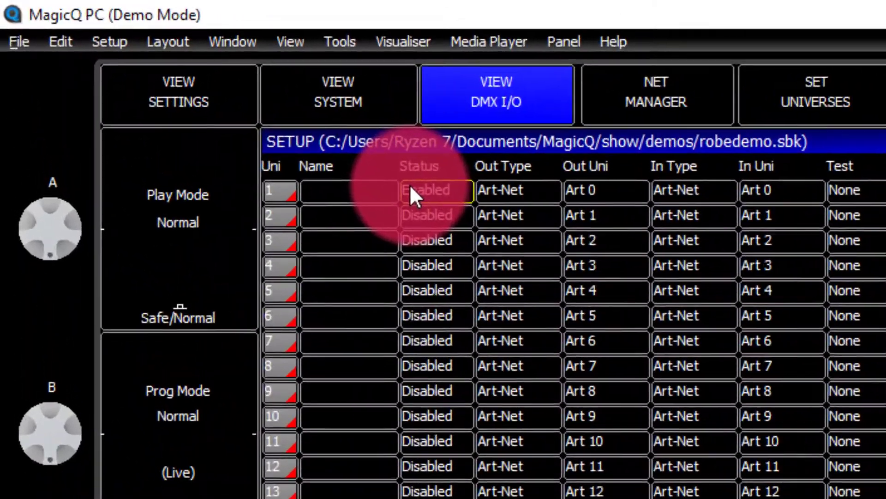
key(Down)
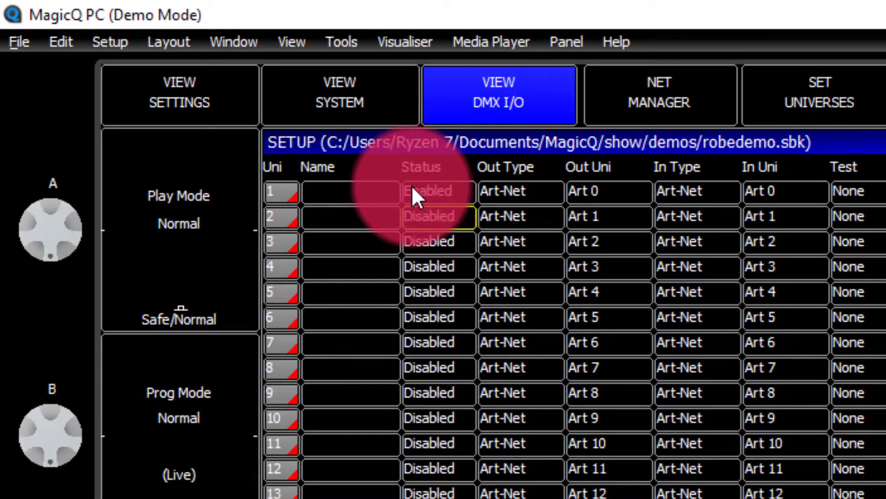
key(Return)
- Set the output type of universes 1 and 2 to sACN
key(Up)
key(Right)
key(Return)
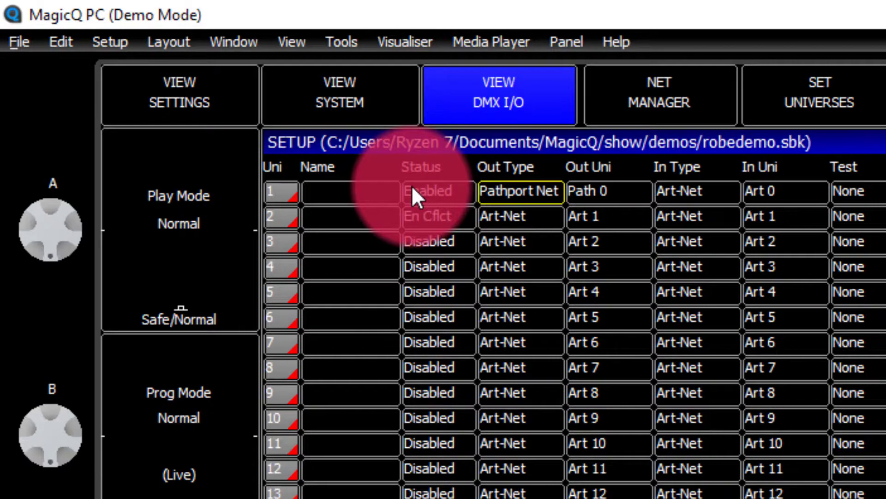
key(Return)
key(Down)
key(Return)
key(Return)
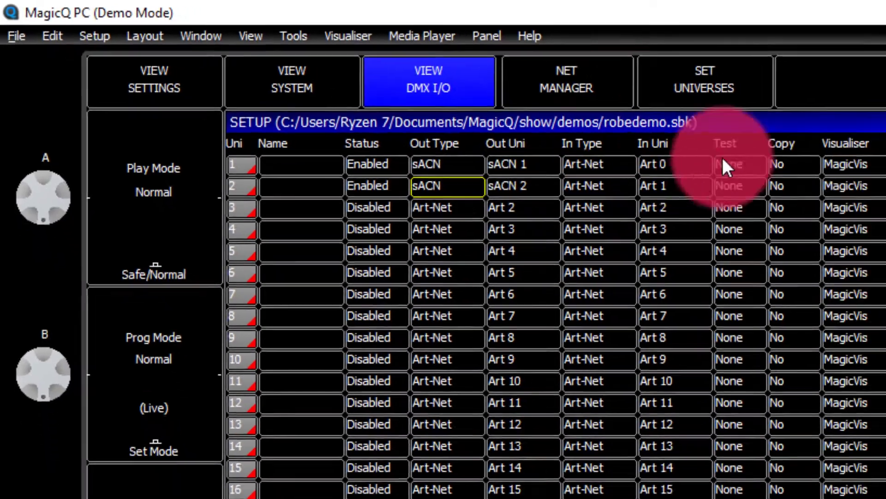